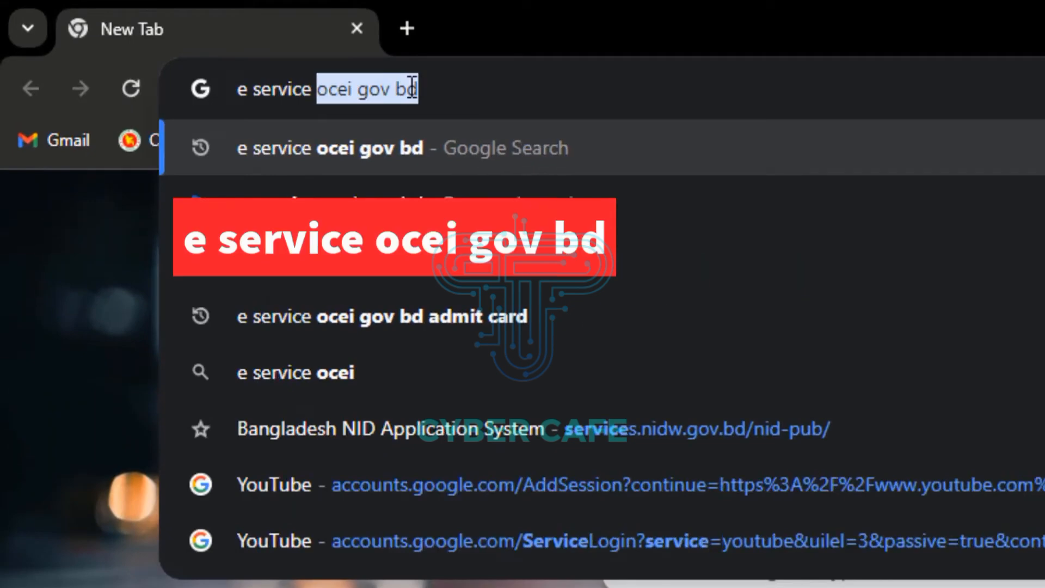
- Search the web for "e service ocei gov bd" and open the OCEI Service Portal home page
text(gov bd)
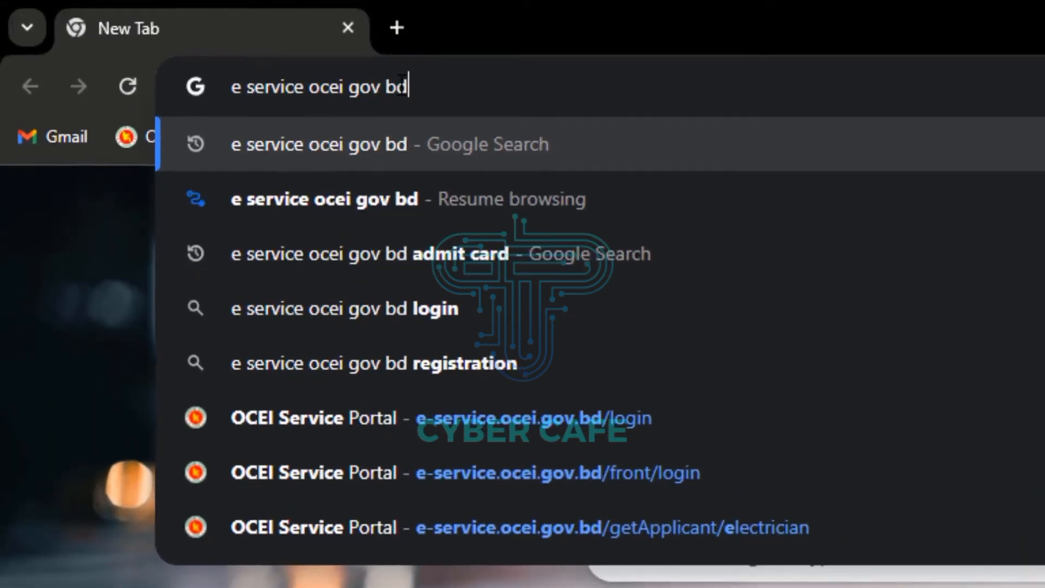
key(Return)
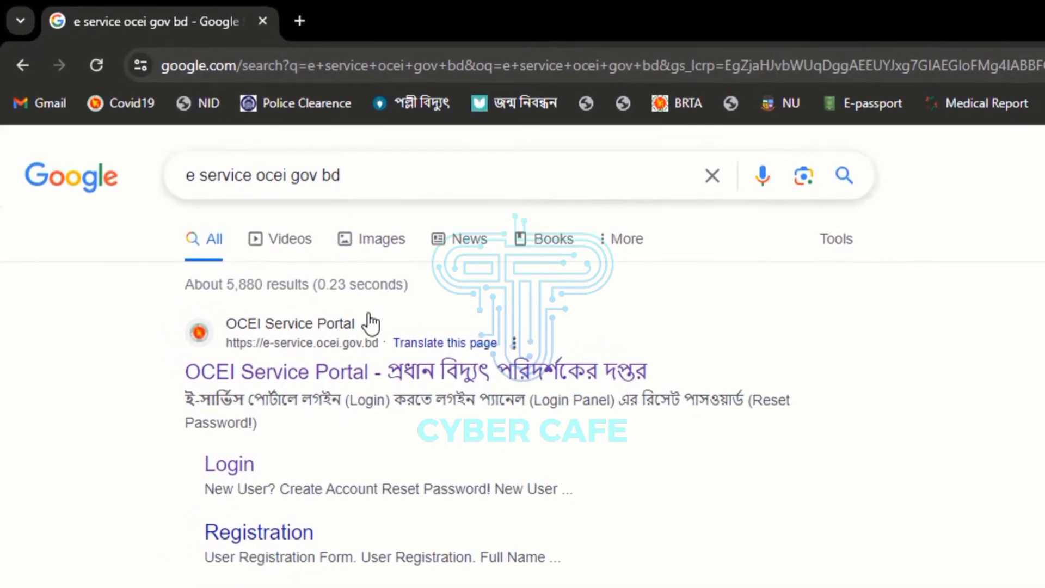
click(333, 375)
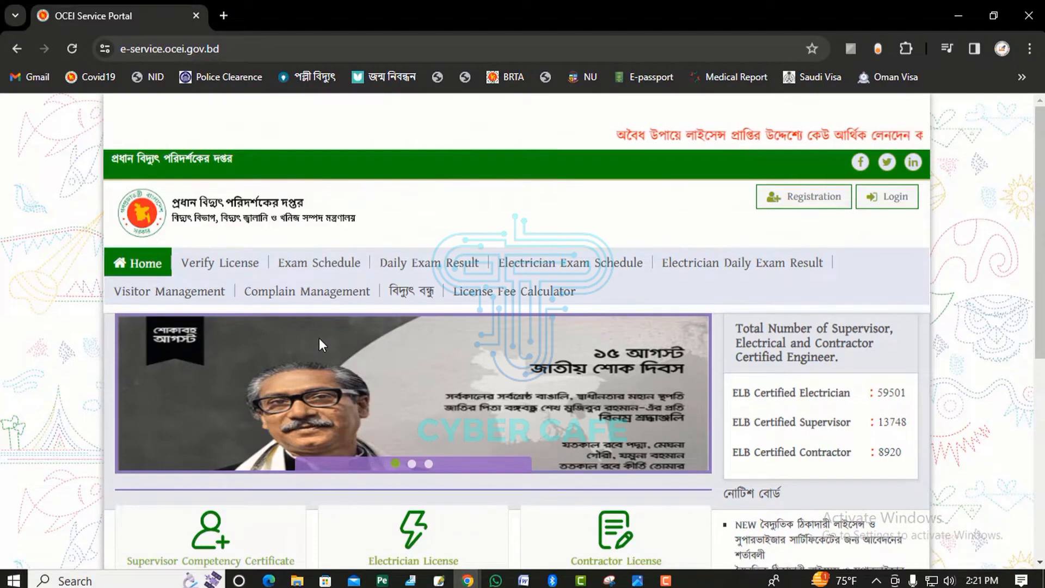
- Choose the Electrician License service on the portal's home page to reach its login form
scroll(319, 338, down, 7)
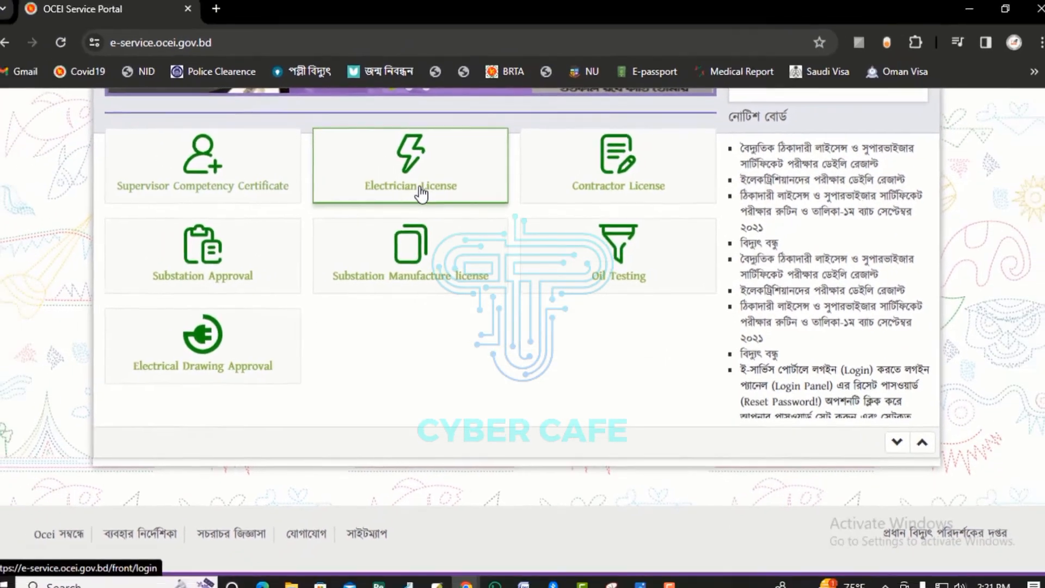
click(421, 191)
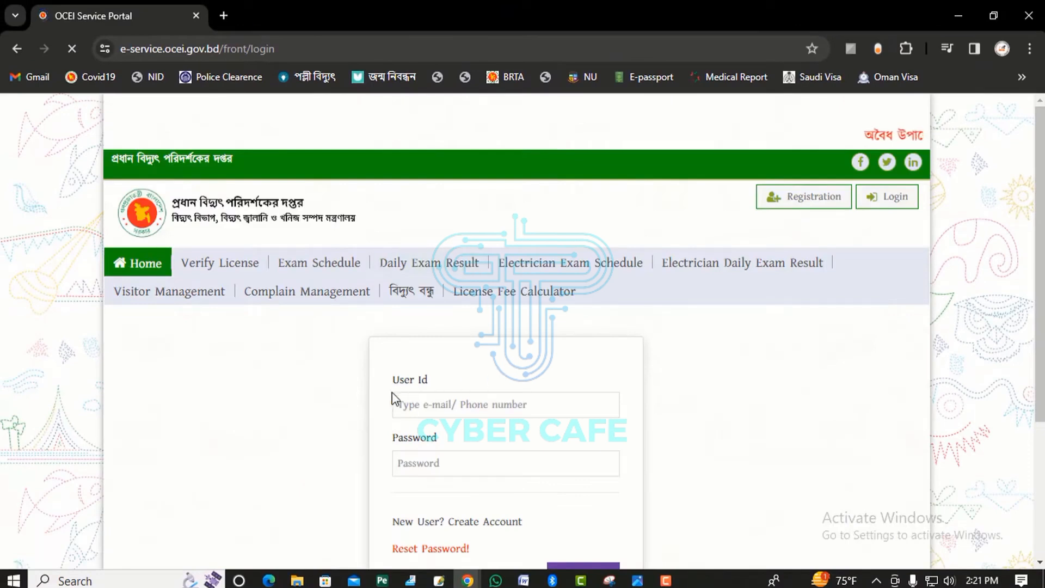
scroll(439, 403, down, 1)
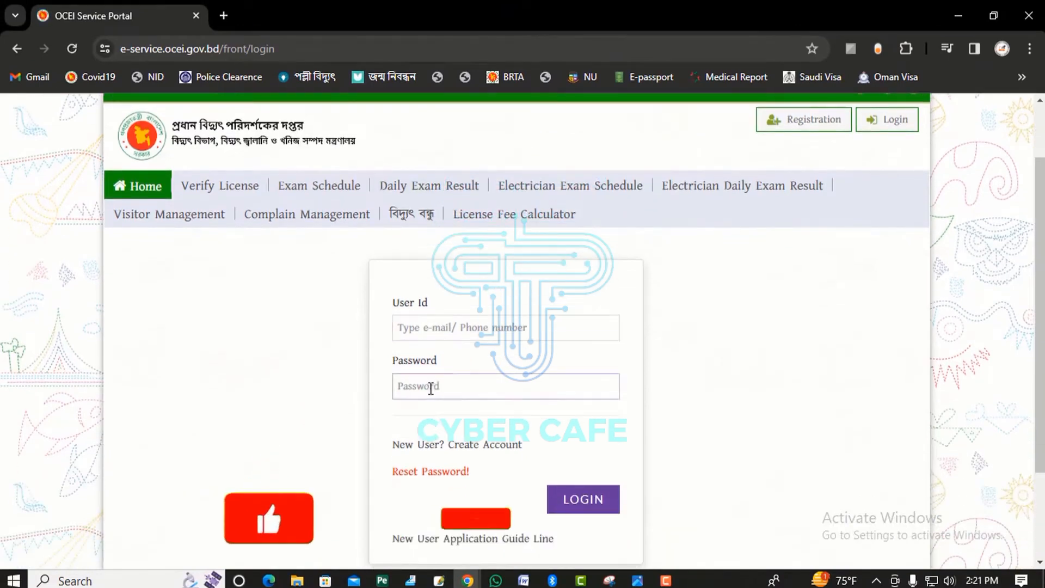
- Log in to the portal with the applicant's phone number as user ID and the account password
click(430, 387)
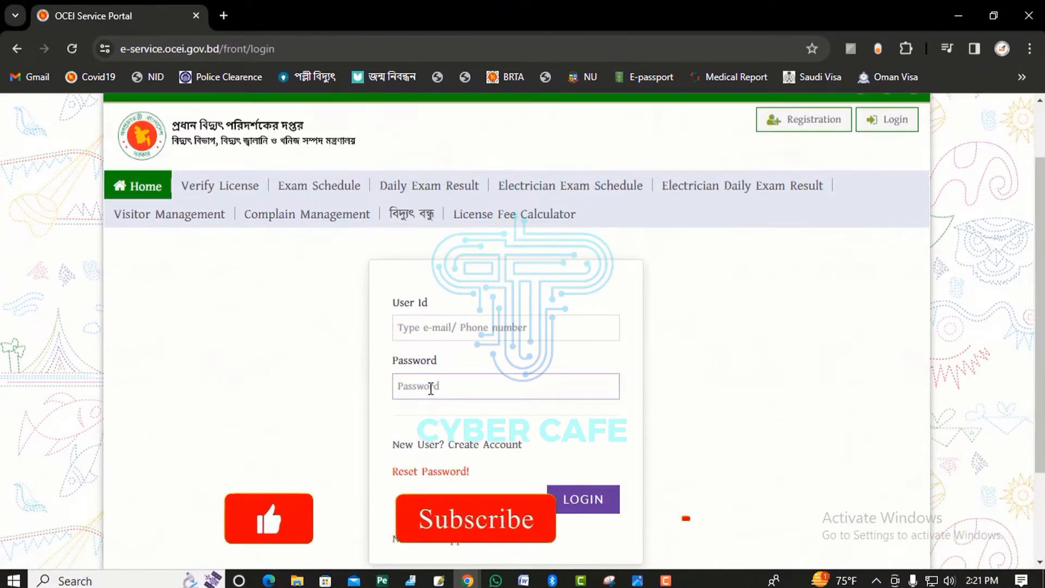
click(428, 328)
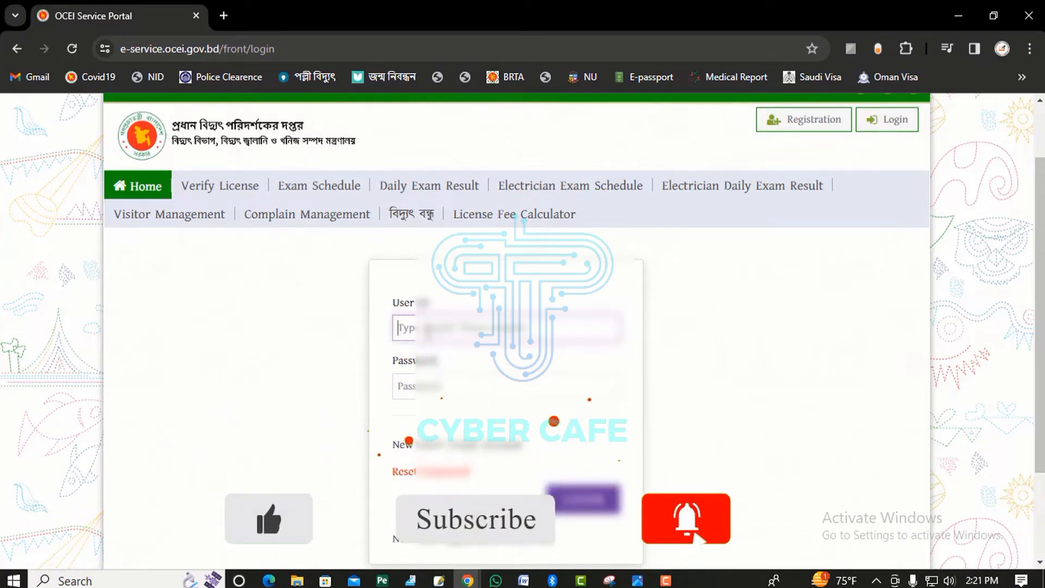
text(0177)
key(Tab)
text(•••••)
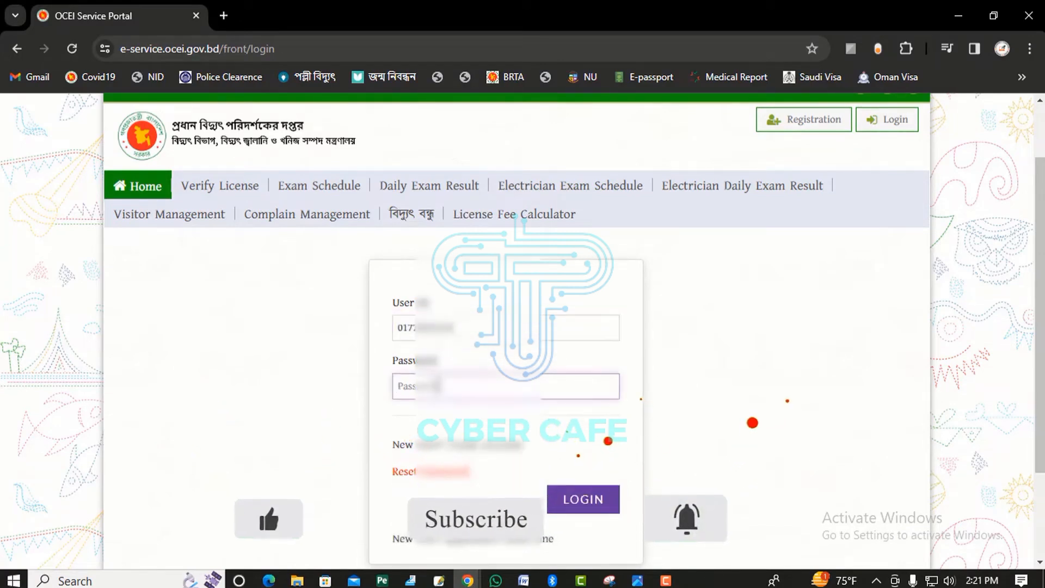
click(560, 498)
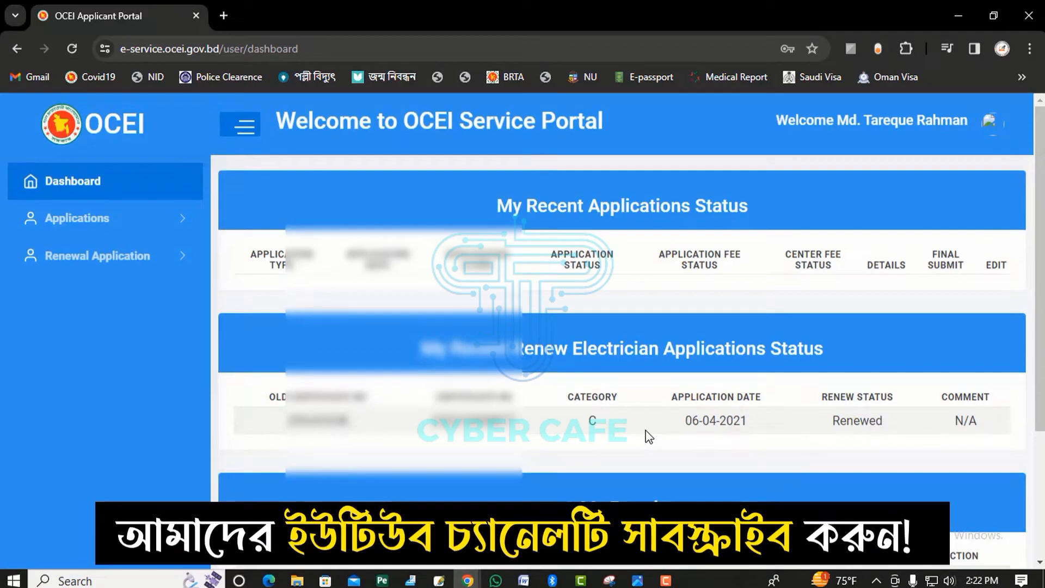
- Examine the dashboard for the renewal application's date and status and the permit's issue and expiry dates
scroll(647, 435, down, 3)
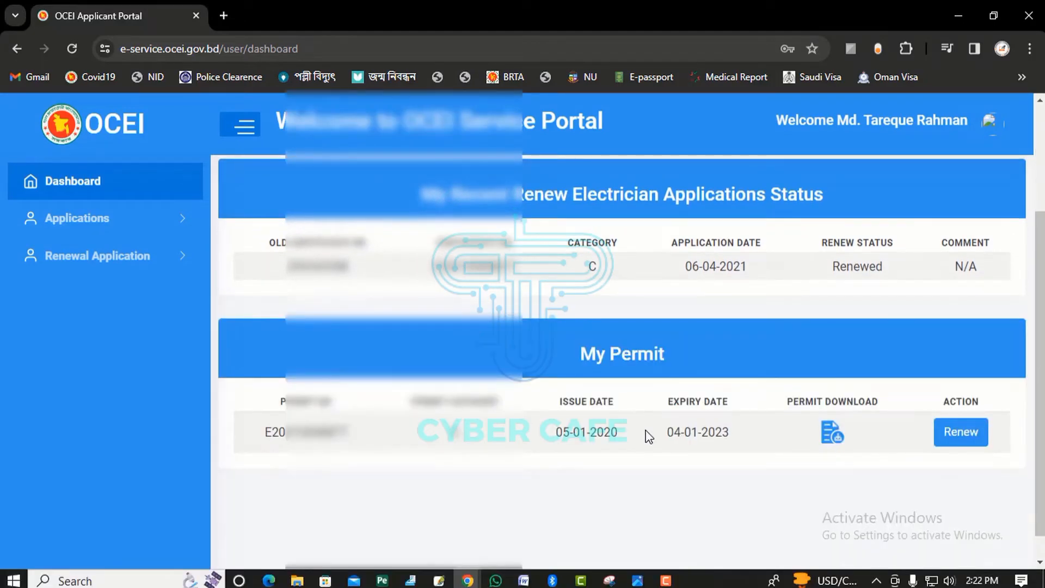
scroll(647, 435, up, 3)
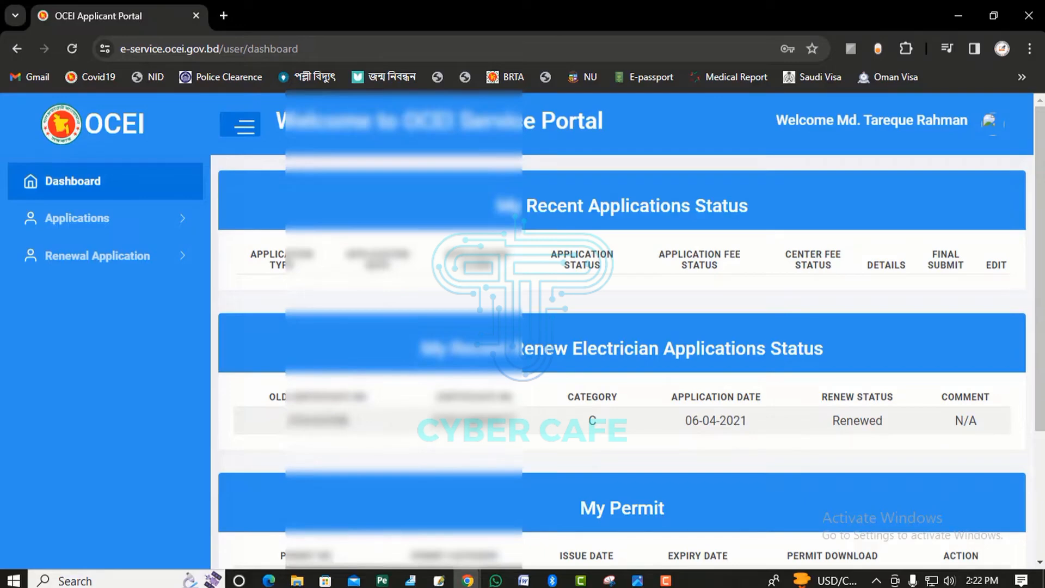
drag(768, 433, 679, 433)
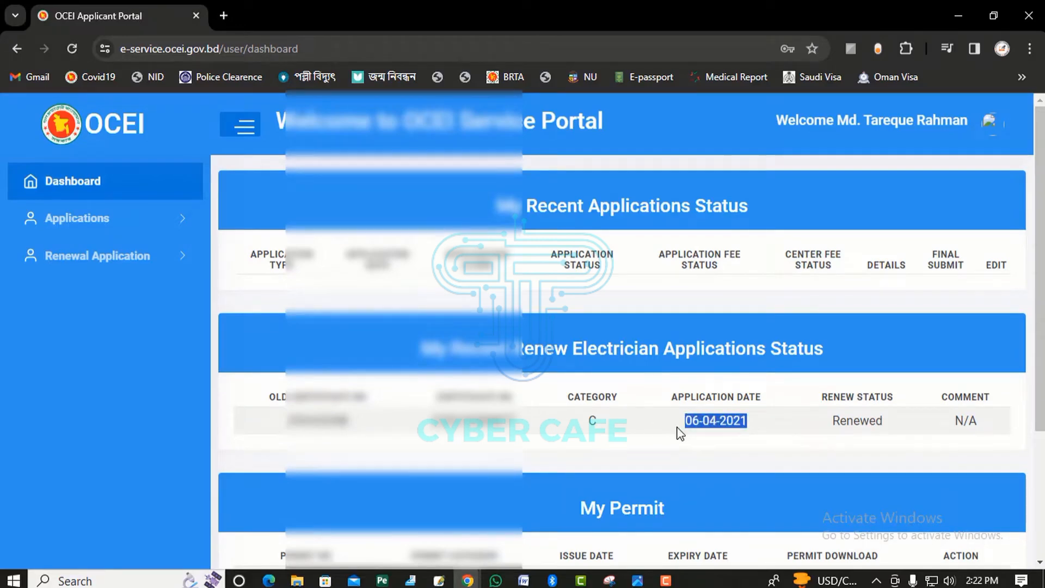
click(689, 432)
scroll(694, 442, down, 2)
scroll(693, 442, down, 1)
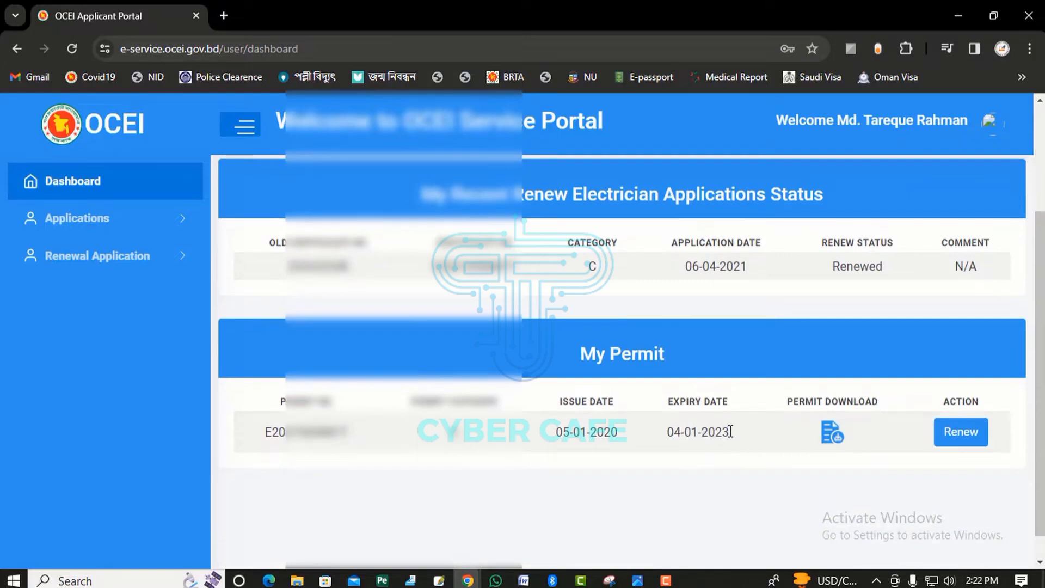
drag(739, 439, 662, 438)
click(695, 463)
drag(606, 351, 666, 359)
click(654, 460)
drag(556, 438, 730, 434)
click(625, 464)
click(730, 463)
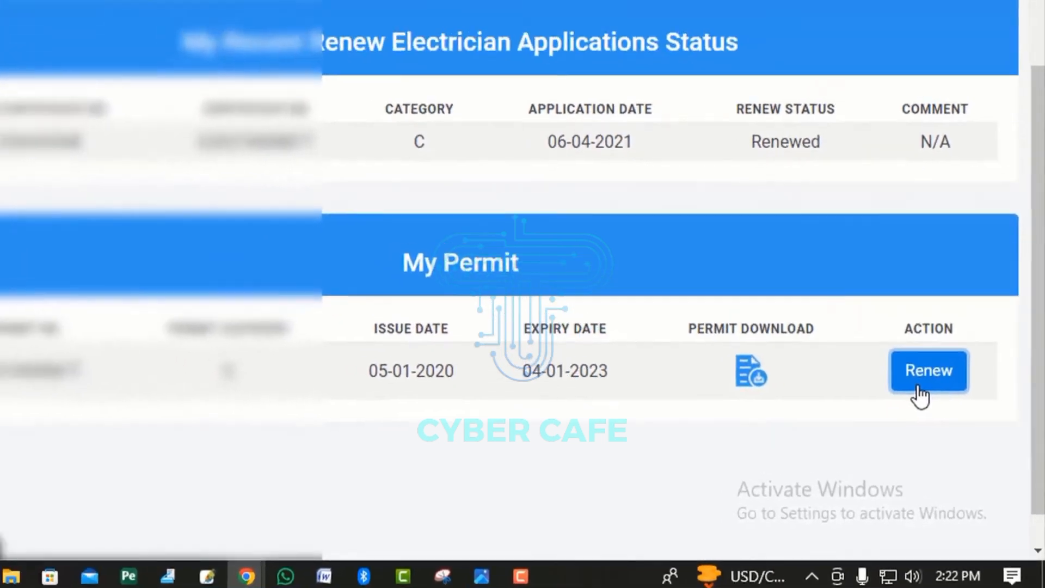
- Start the renewal of the electrician permit and set the renewal period to 3 in the Basic Info section
click(928, 356)
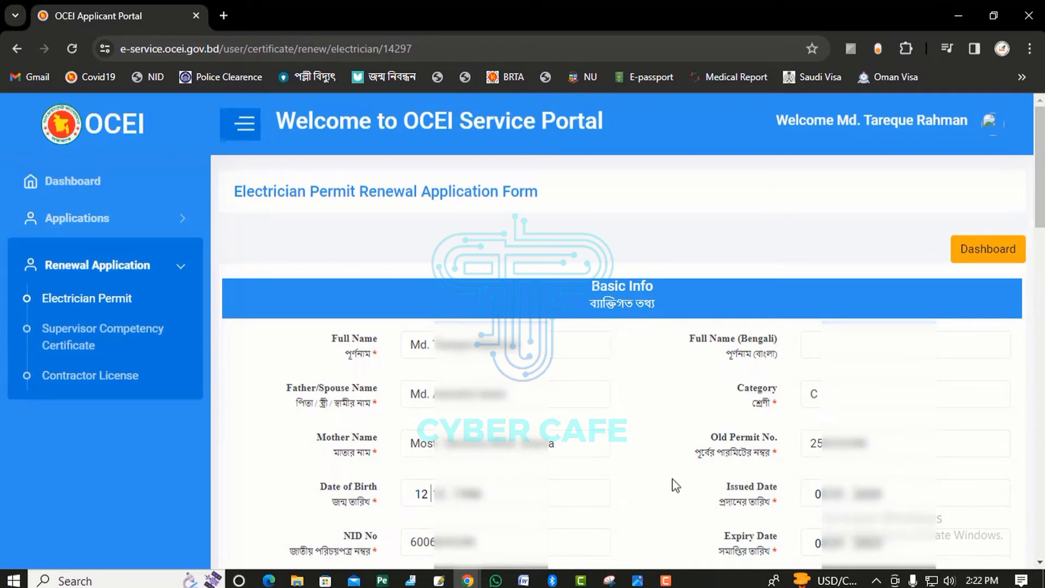
scroll(727, 472, down, 1)
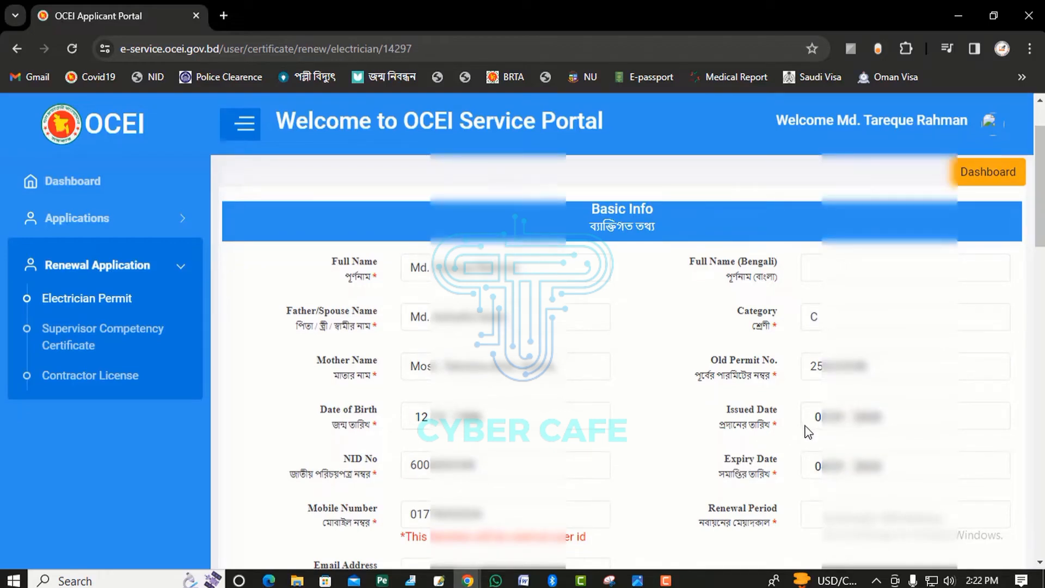
scroll(806, 424, down, 1)
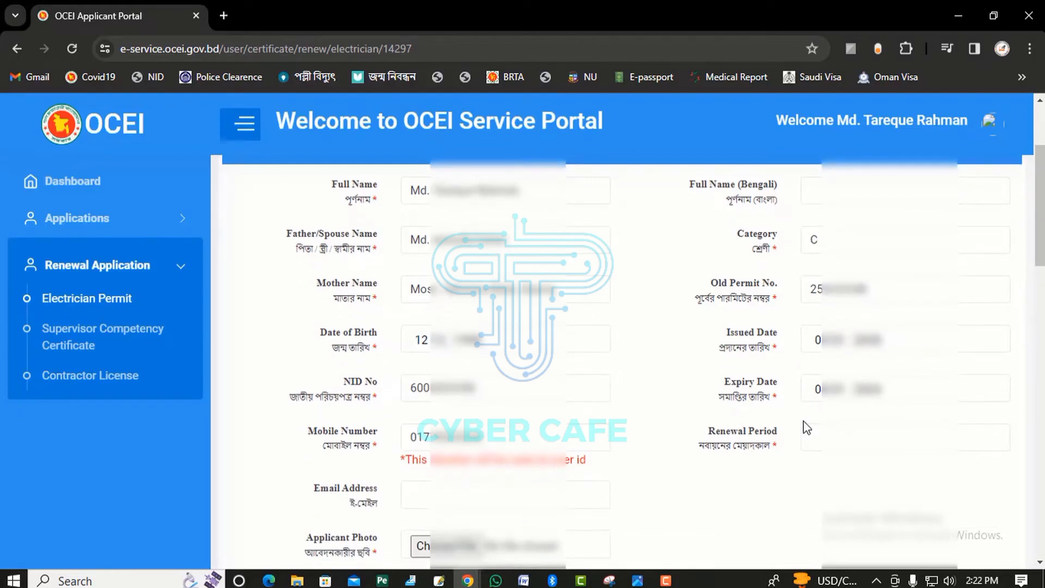
scroll(807, 427, down, 1)
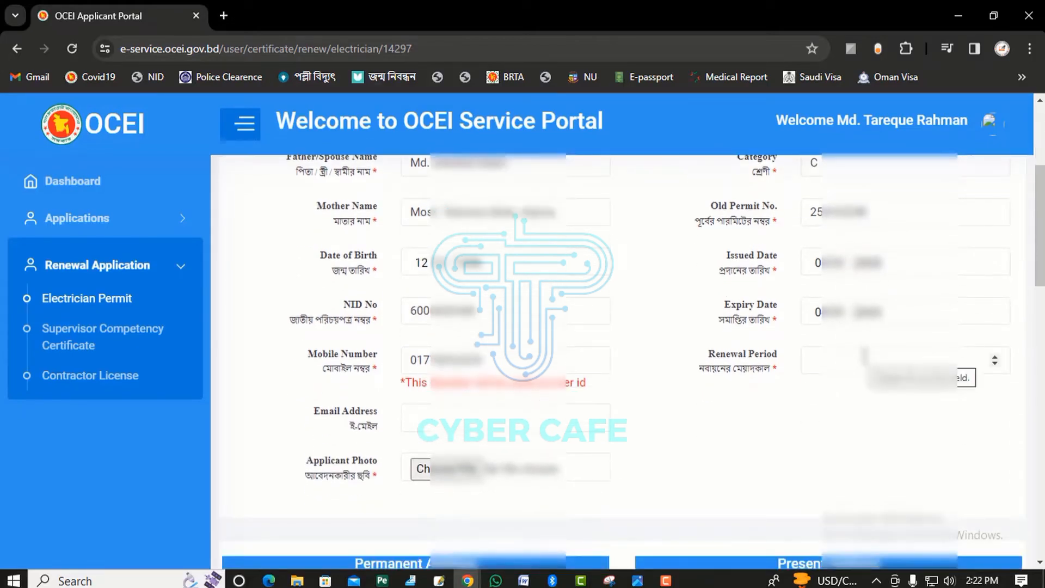
click(864, 355)
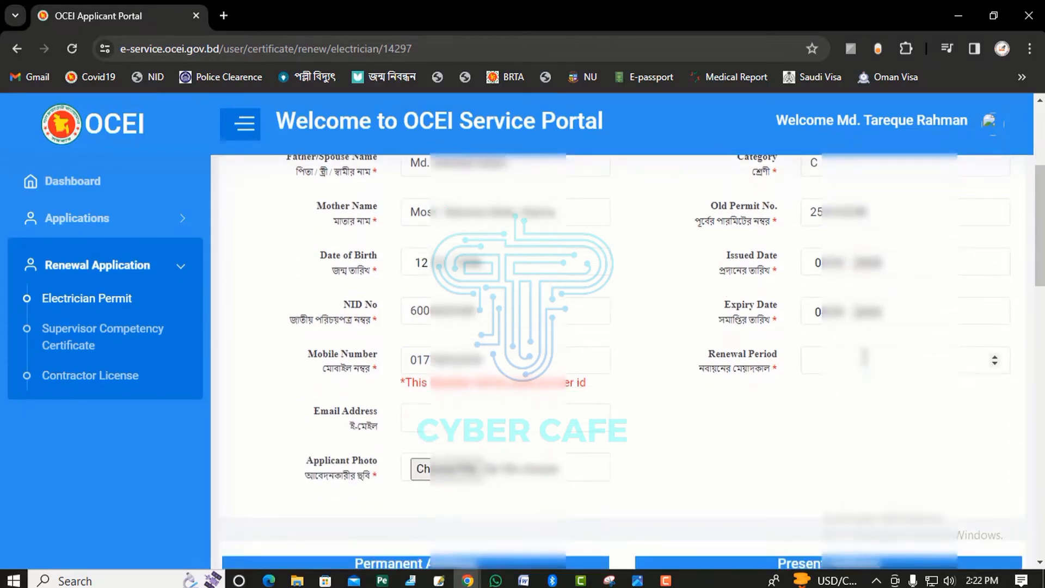
click(994, 358)
click(994, 357)
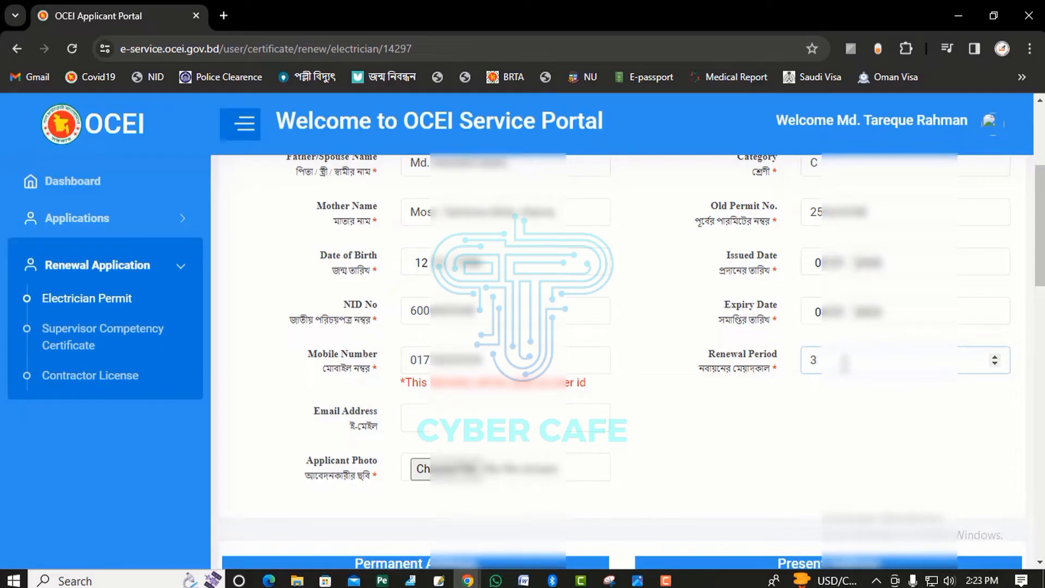
click(816, 263)
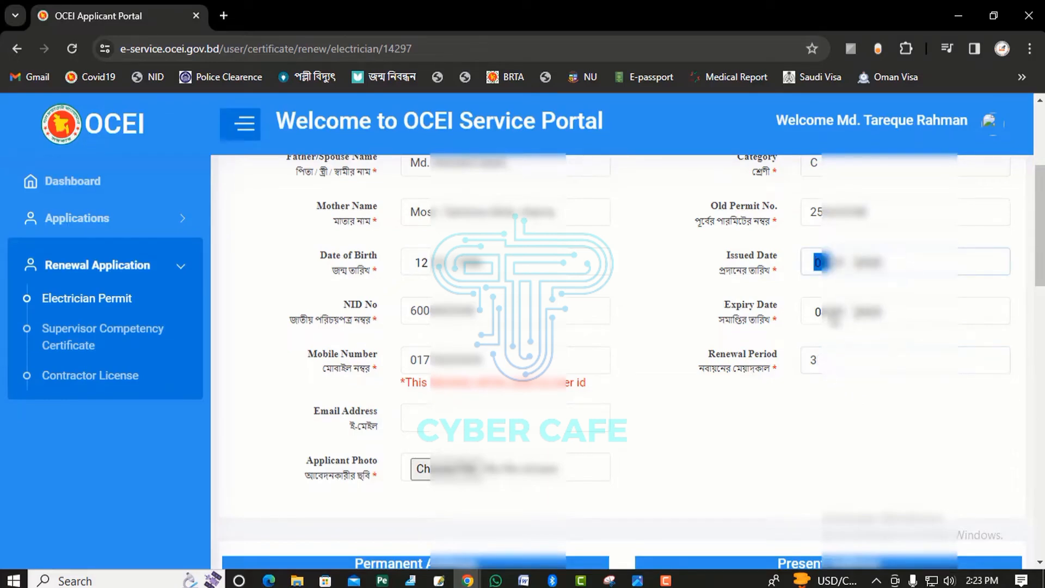
click(823, 312)
click(800, 407)
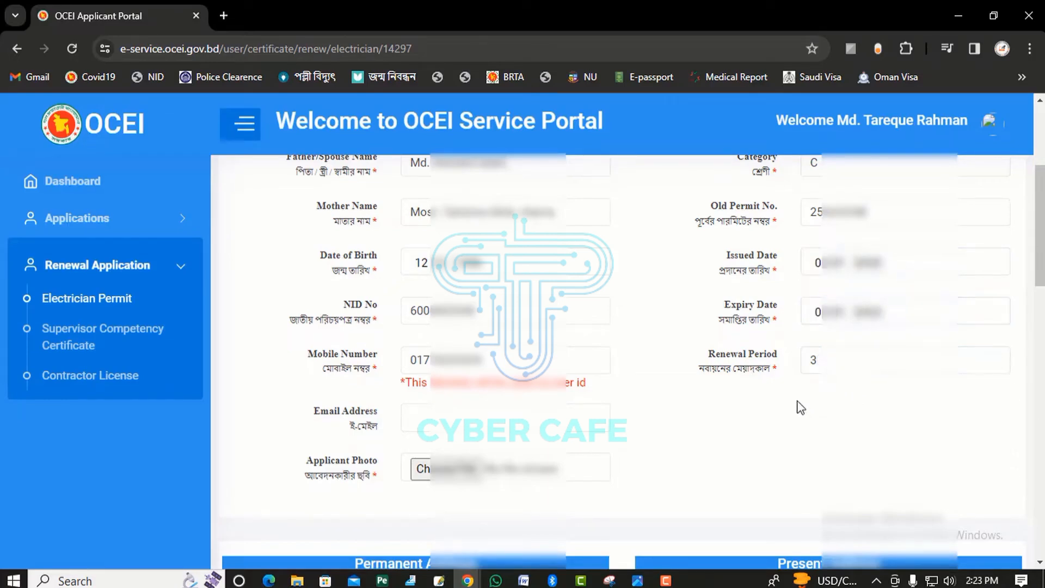
- Attach the applicant's photo from Downloads > New folder (24) as the Applicant Photo
scroll(772, 407, down, 2)
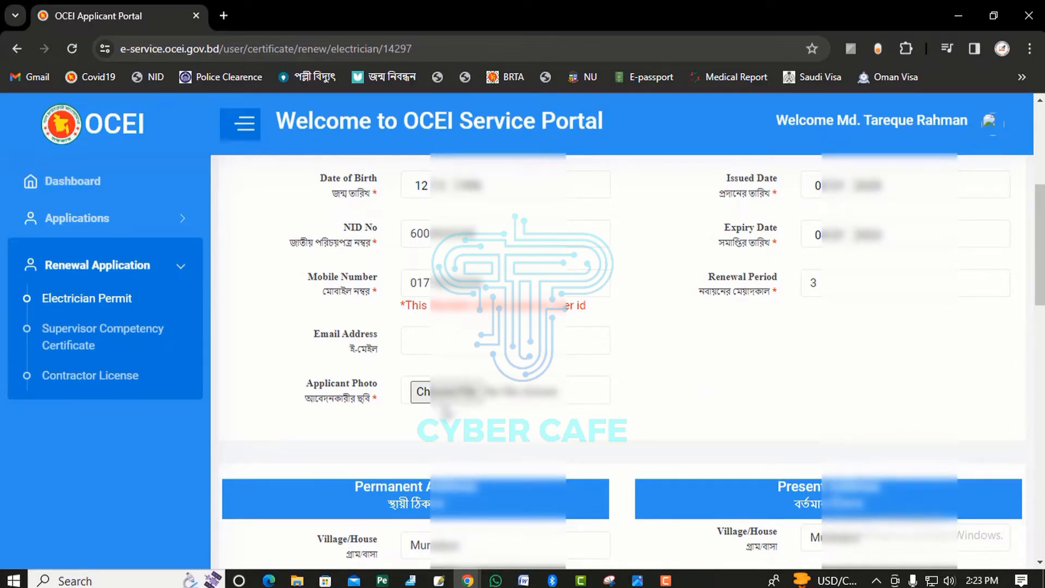
click(443, 401)
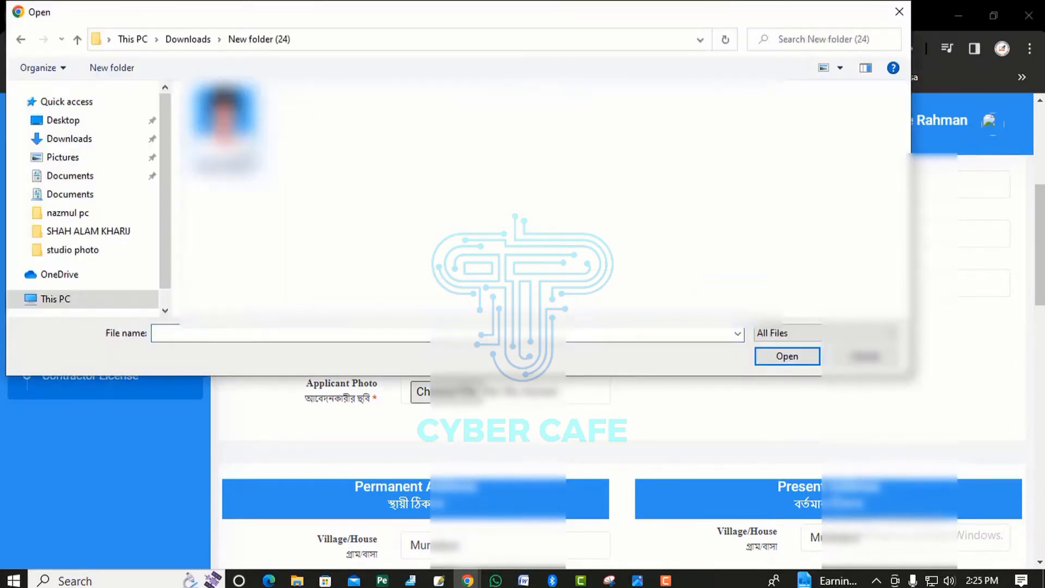
click(224, 123)
click(769, 356)
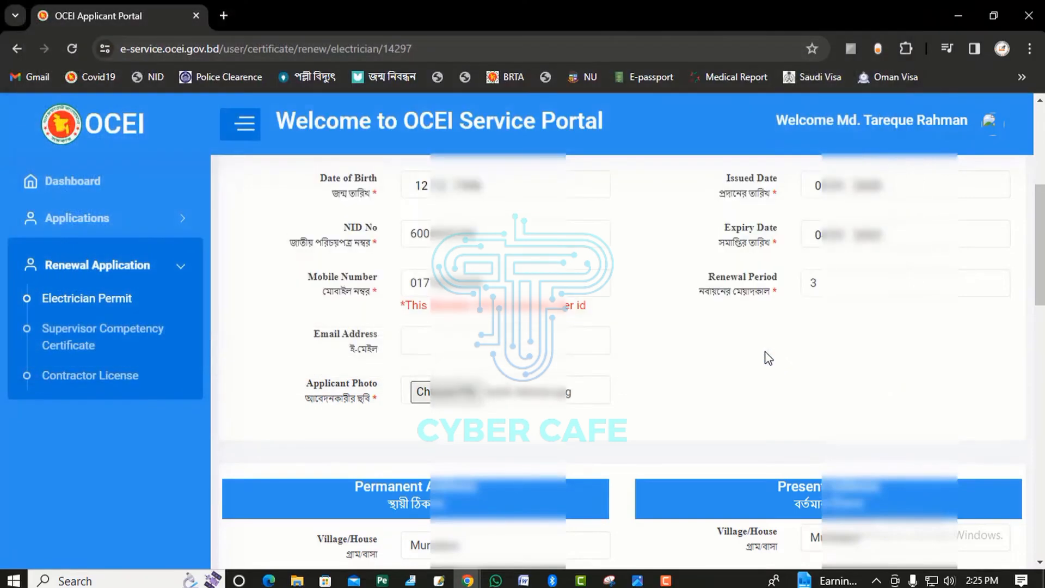
- Examine the permanent and present address, educational qualification and renewal payment sections of the form
scroll(625, 387, down, 4)
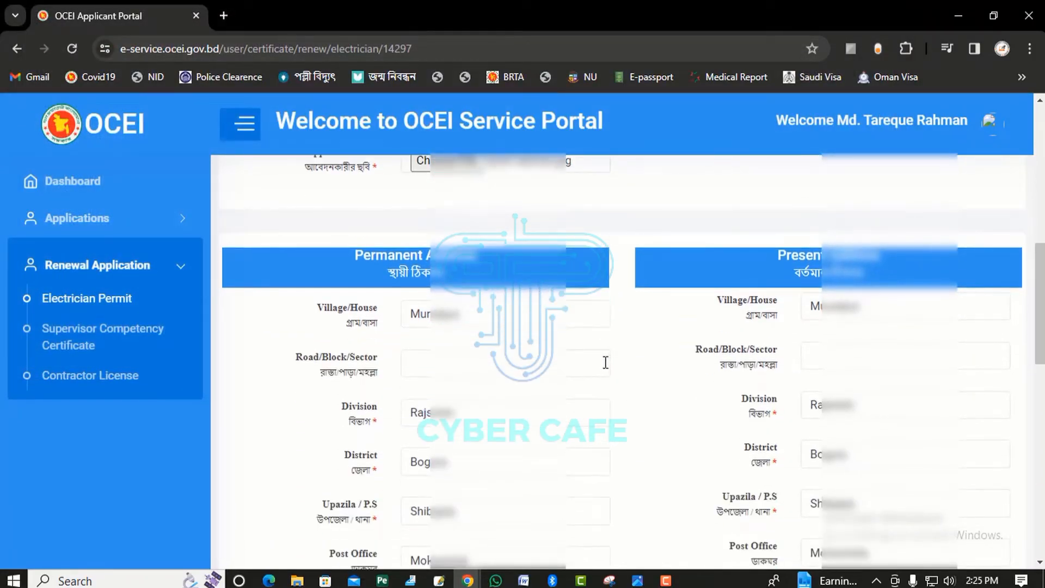
scroll(603, 363, down, 2)
scroll(603, 363, up, 2)
click(822, 357)
scroll(724, 356, down, 2)
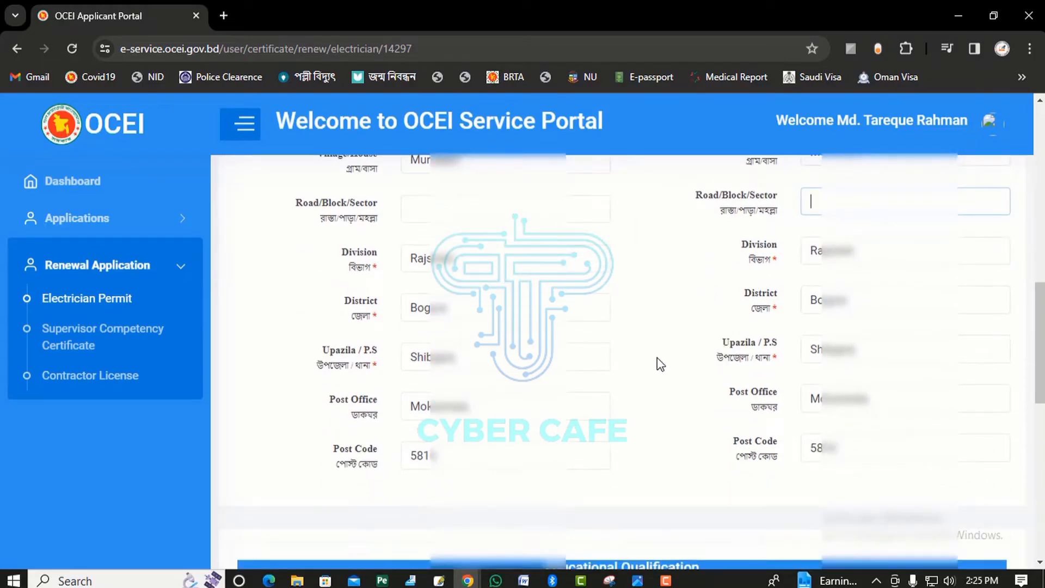
scroll(659, 362, down, 3)
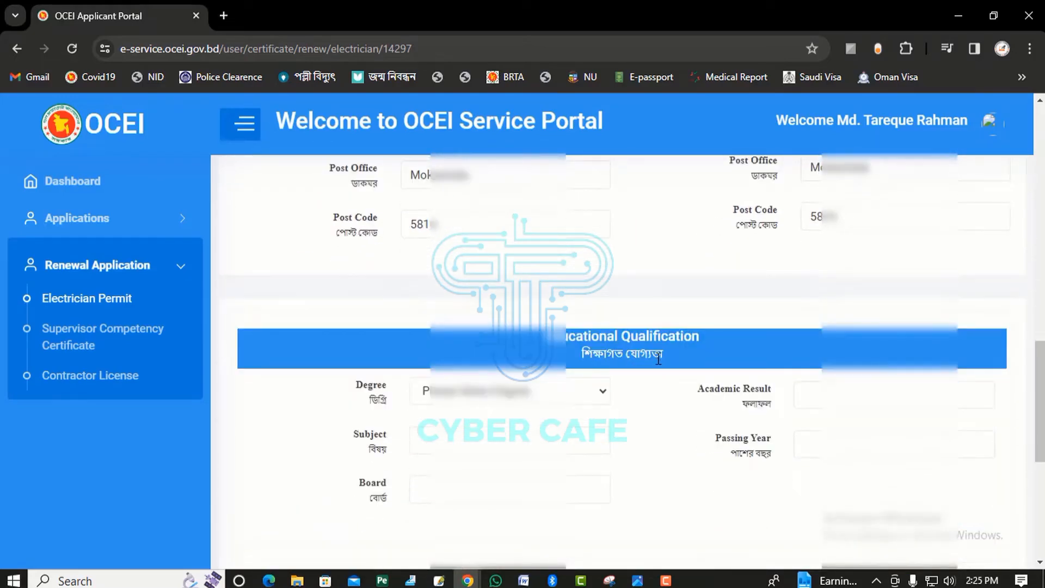
scroll(648, 376, down, 1)
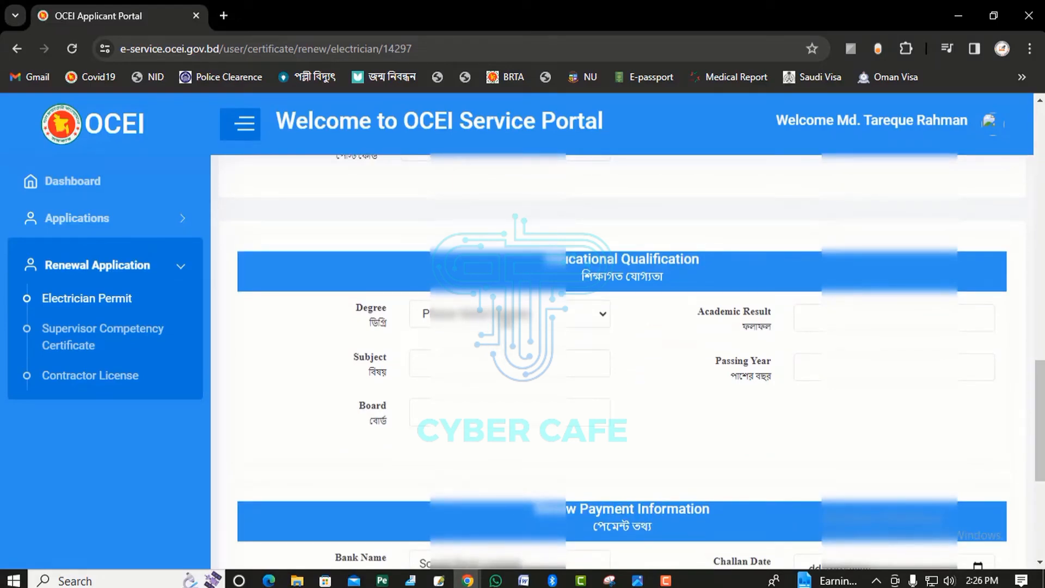
scroll(567, 370, down, 4)
scroll(567, 370, up, 4)
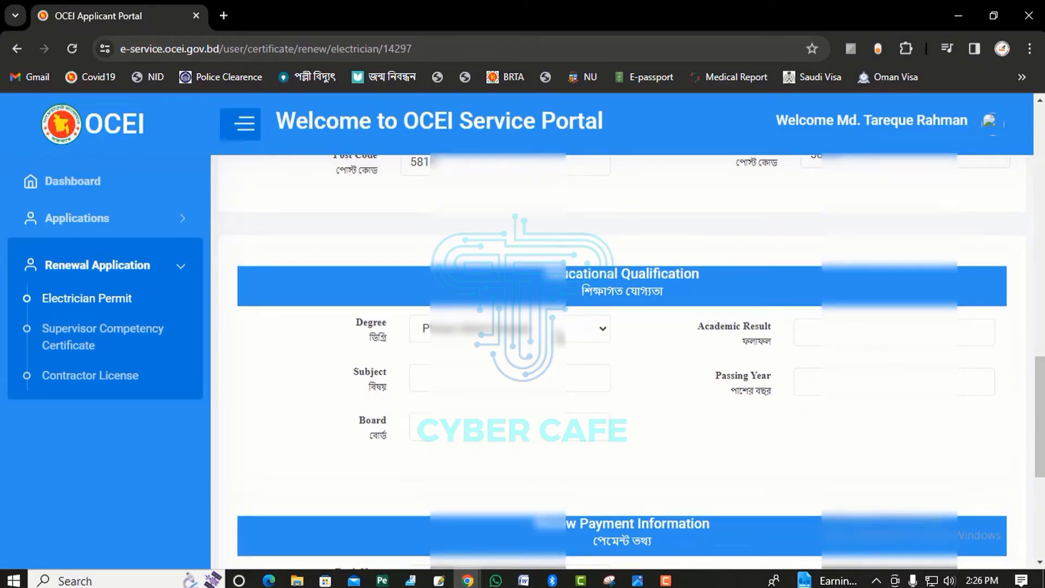
click(802, 322)
key(Tab)
scroll(570, 368, down, 3)
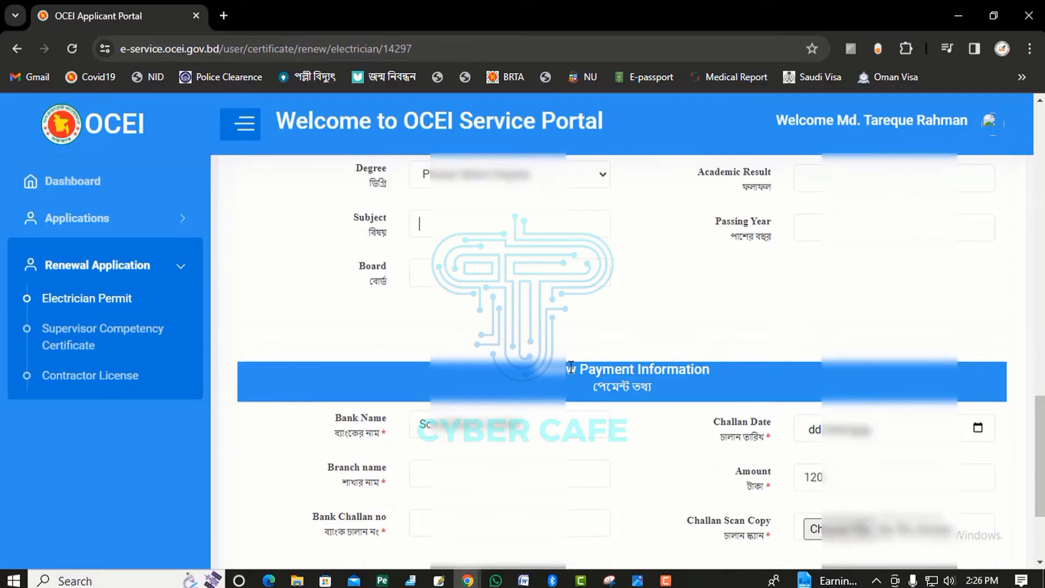
scroll(570, 366, down, 2)
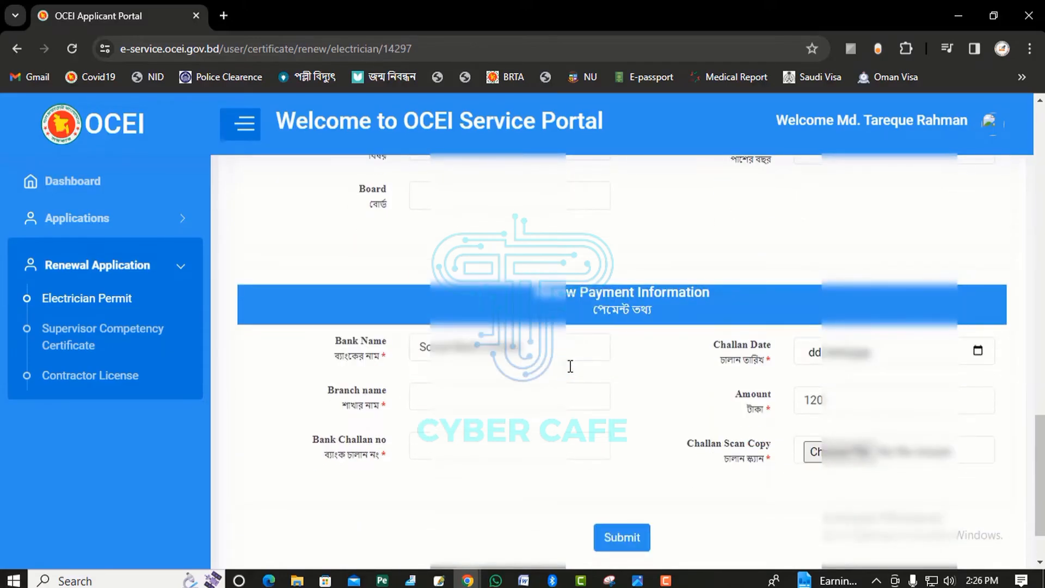
scroll(576, 364, up, 4)
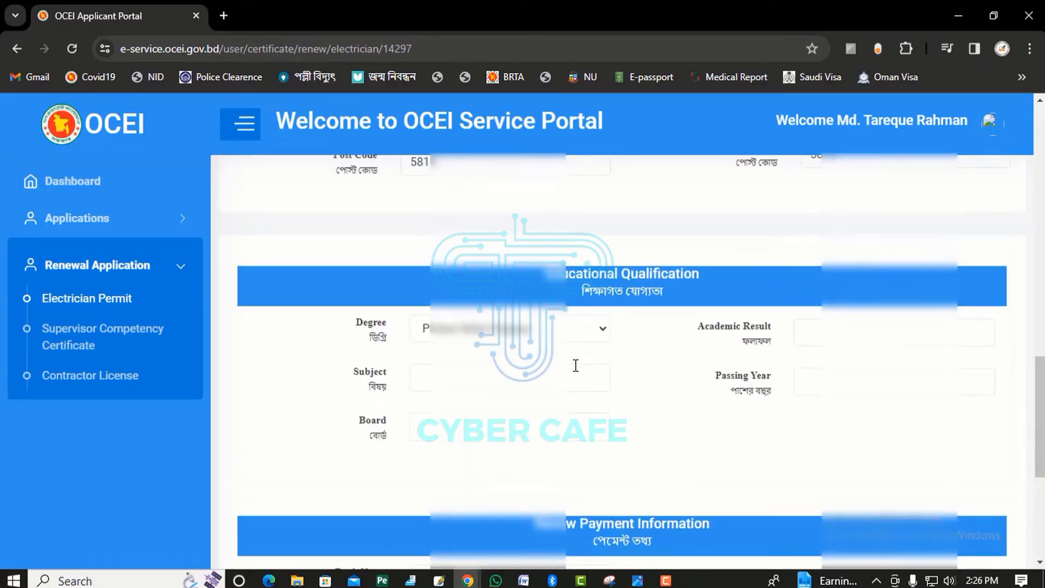
scroll(575, 365, down, 6)
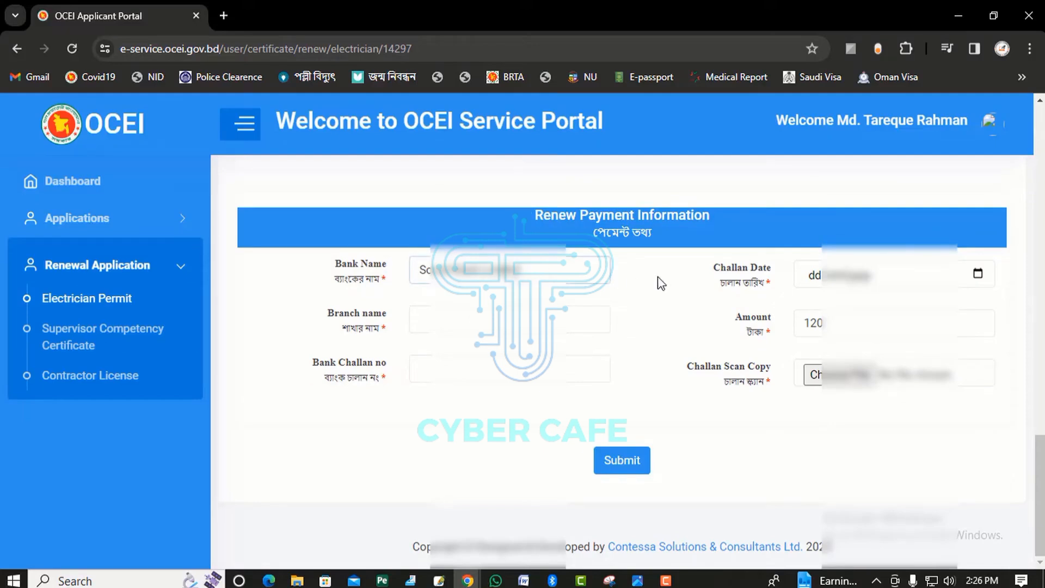
- Set the Challan Date in the Renew Payment Information section to 14 December
click(815, 277)
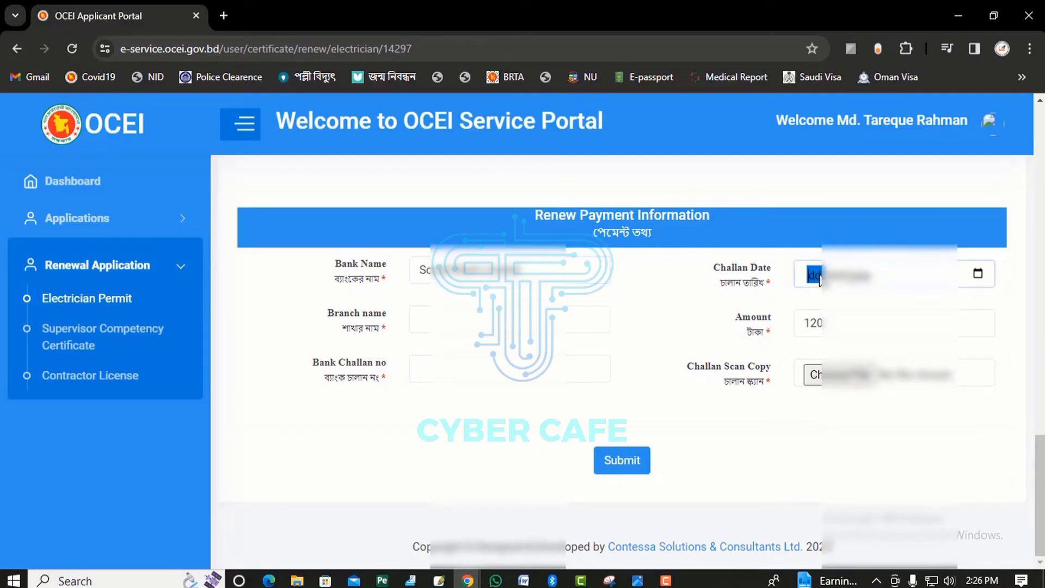
click(977, 274)
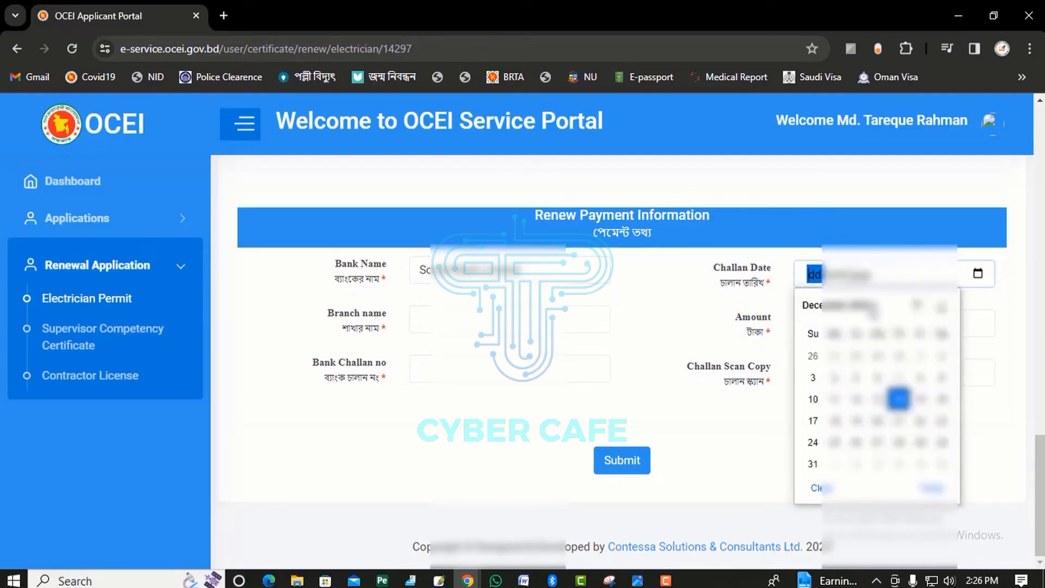
click(898, 399)
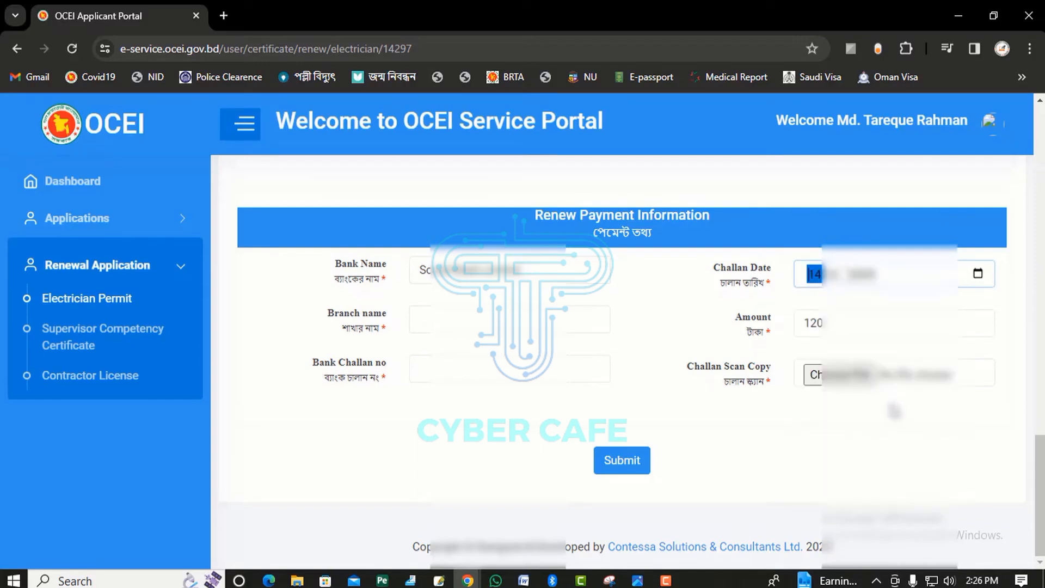
- Enter the bank's branch name and the bank challan number in the renewal payment information
click(464, 325)
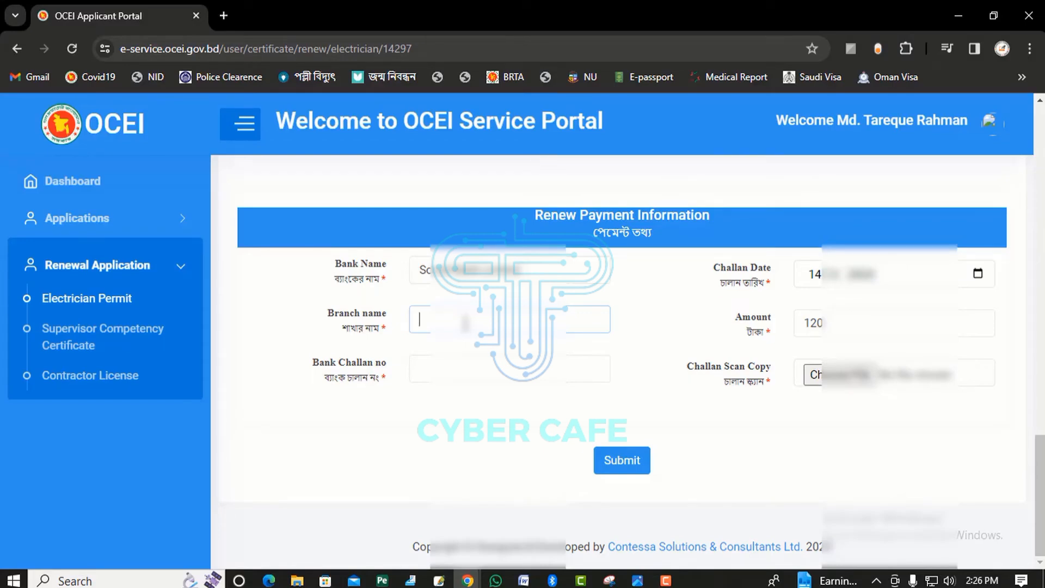
key(BackSpace)
text(CH)
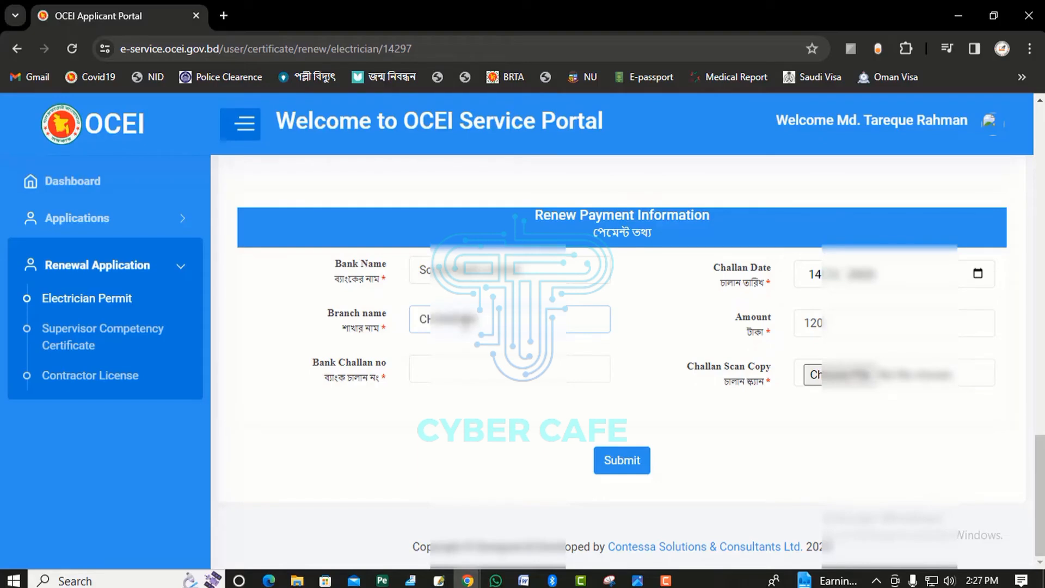
click(449, 357)
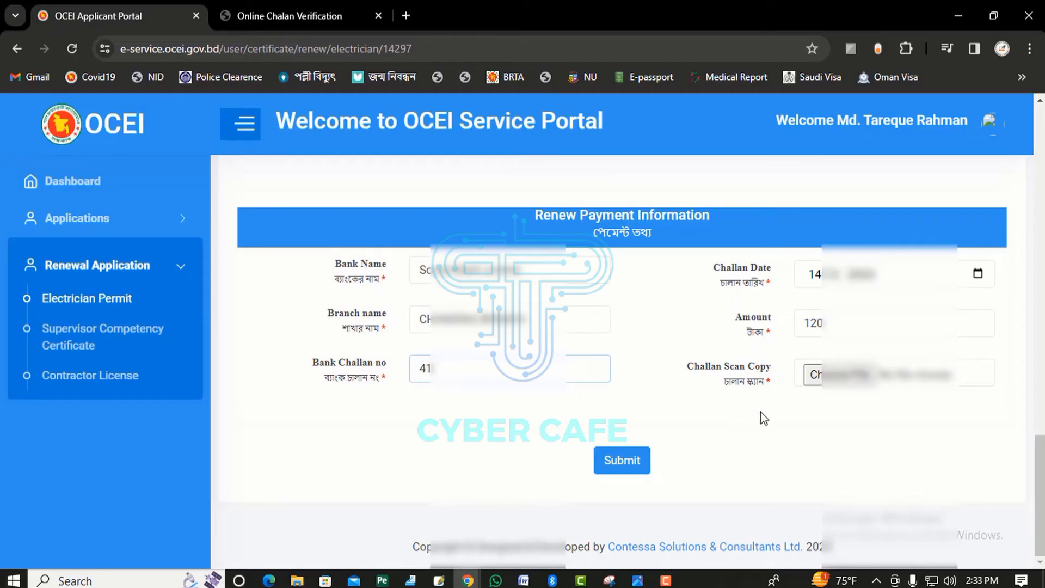
- Attach the challan file from Downloads > New folder (24) as the Challan Scan Copy
click(843, 377)
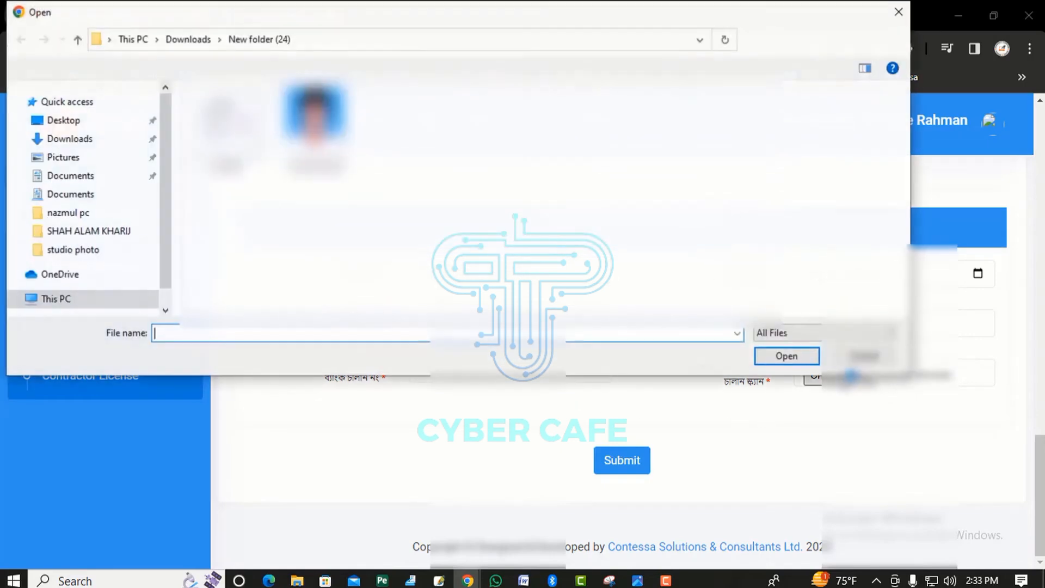
text(challan)
click(781, 355)
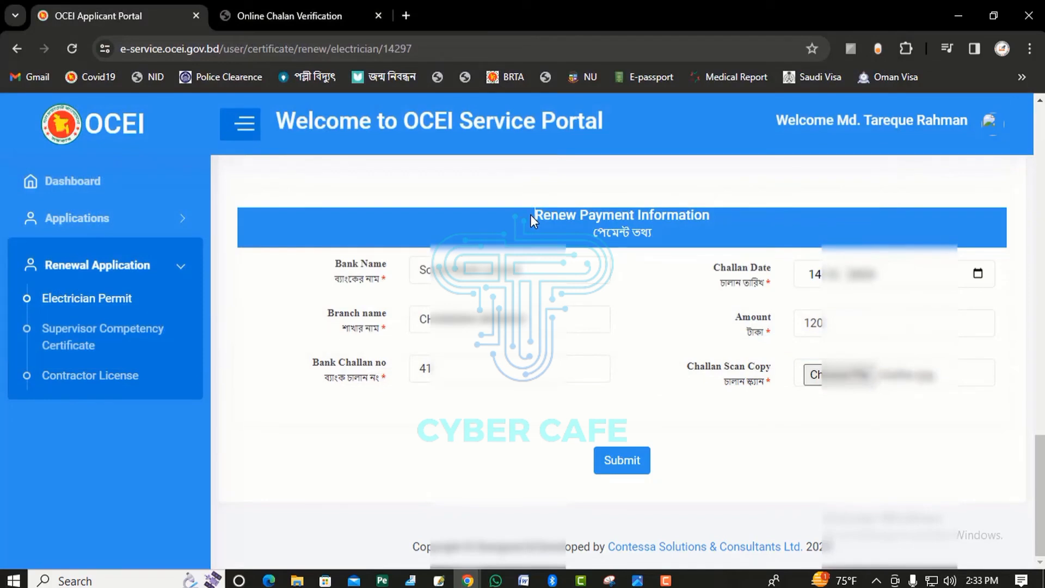
- Review the Renew Payment Information section and submit the electrician permit renewal application
drag(530, 214, 721, 223)
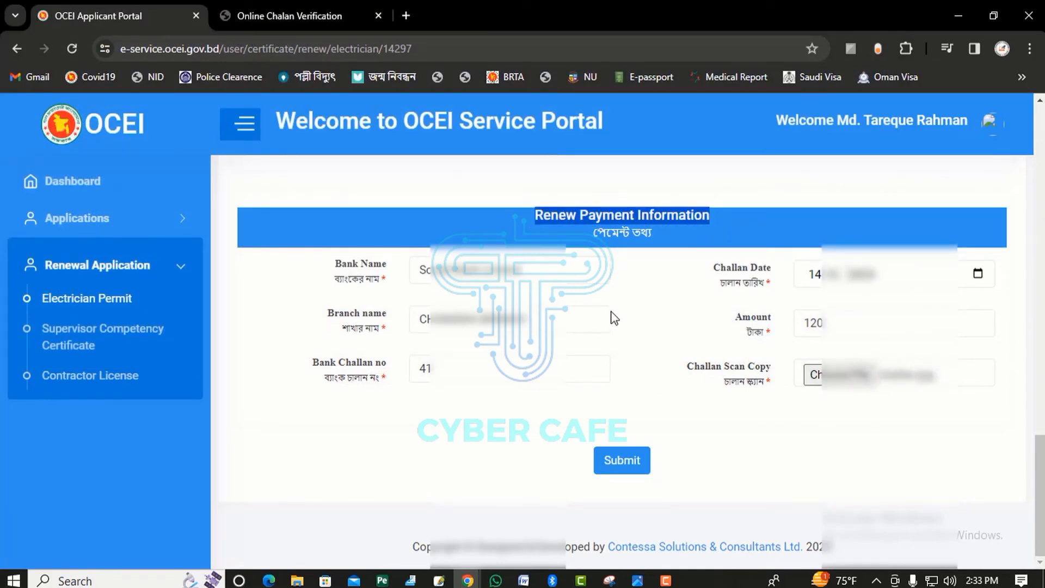
click(569, 286)
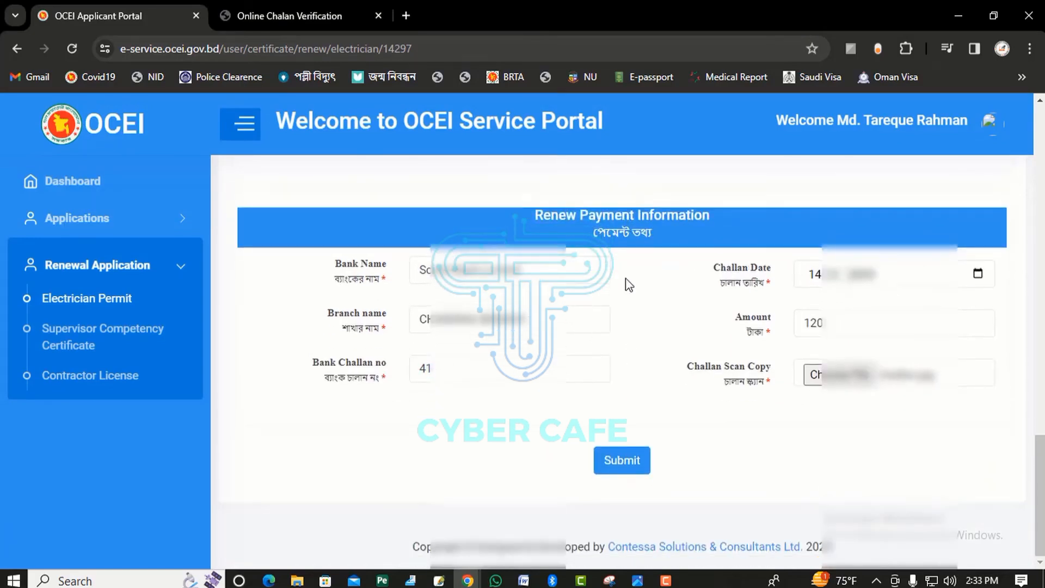
click(623, 461)
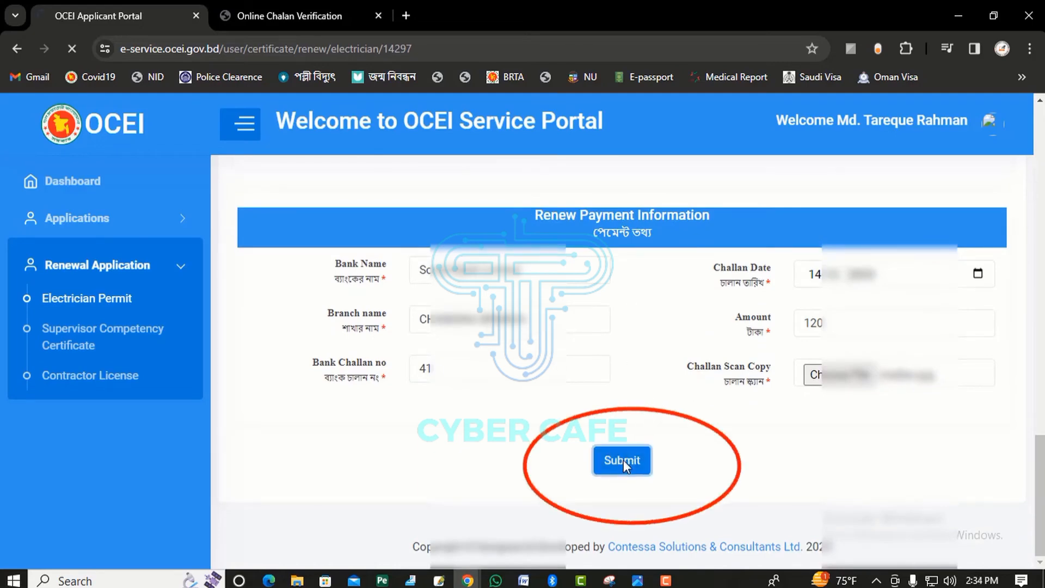